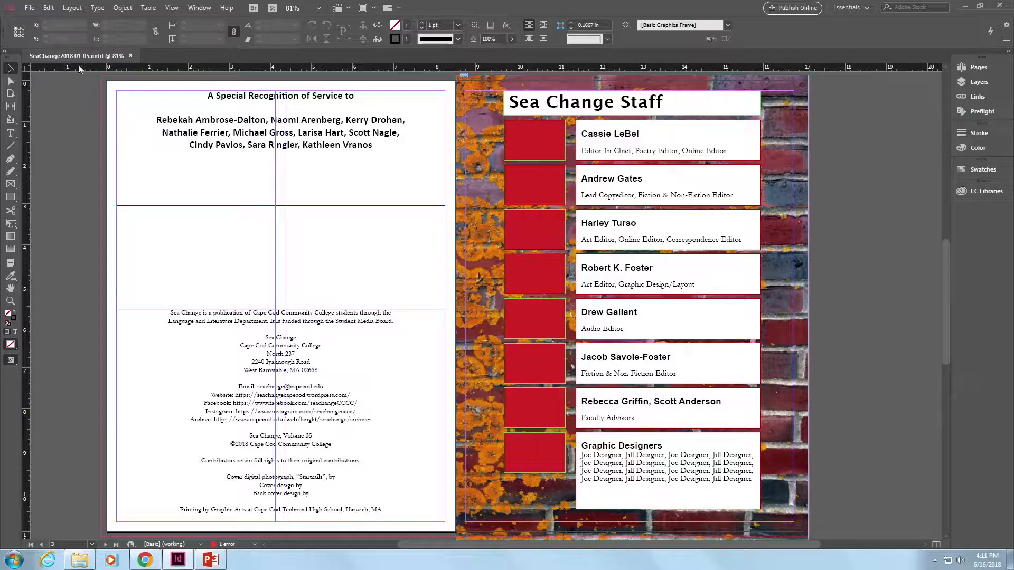
# - Create a new book named SeaChangeBook.indb in the Sea Change Videos folder on the removable disk, replacing the existing file
pyautogui.click(31, 9)
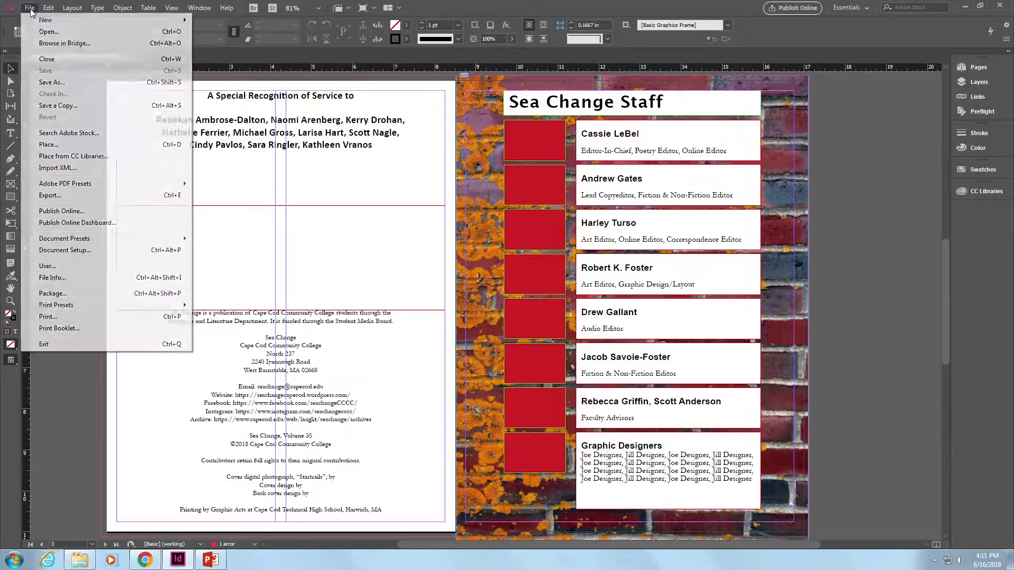
pyautogui.moveTo(48, 20)
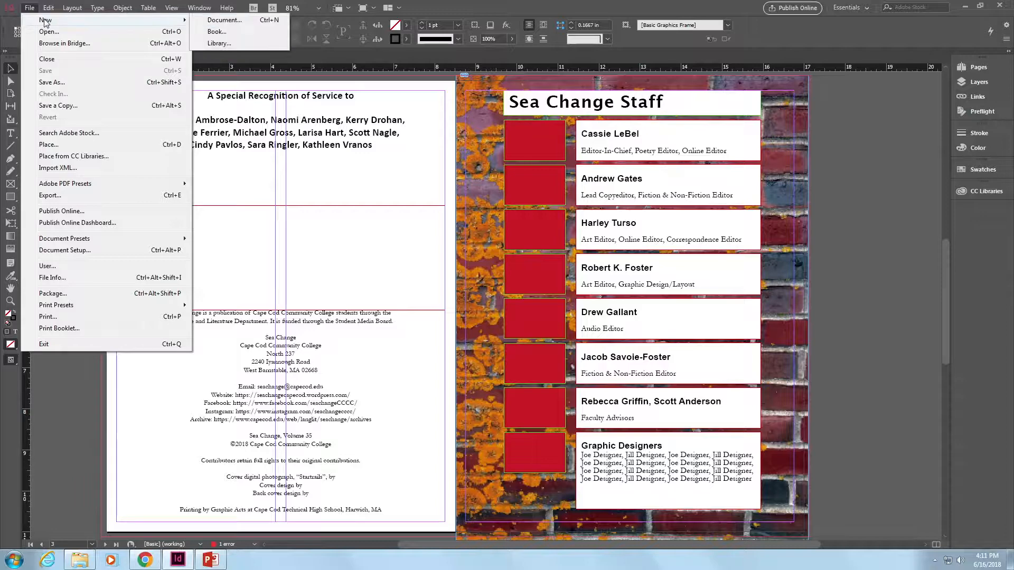
pyautogui.click(220, 33)
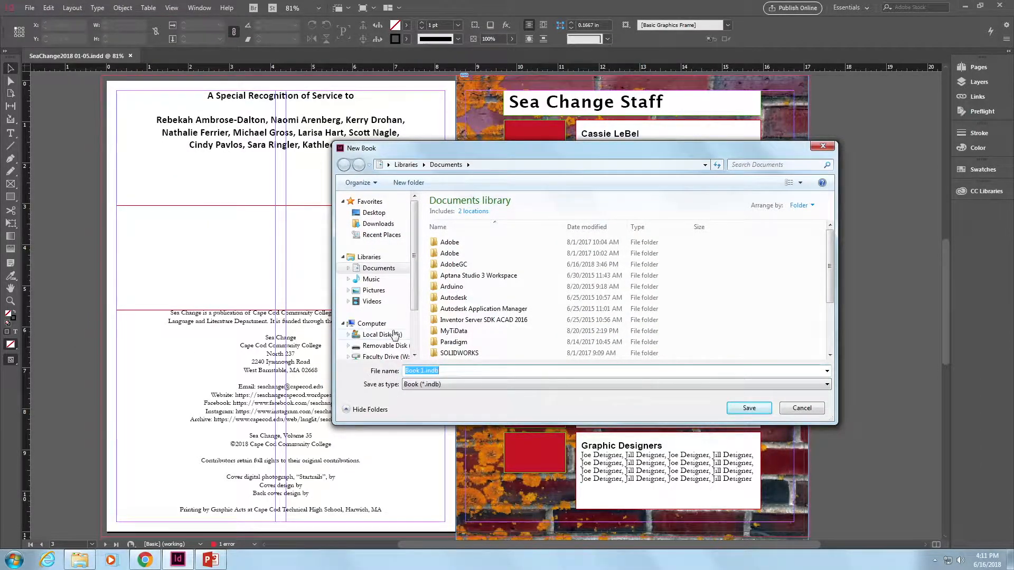
pyautogui.click(395, 347)
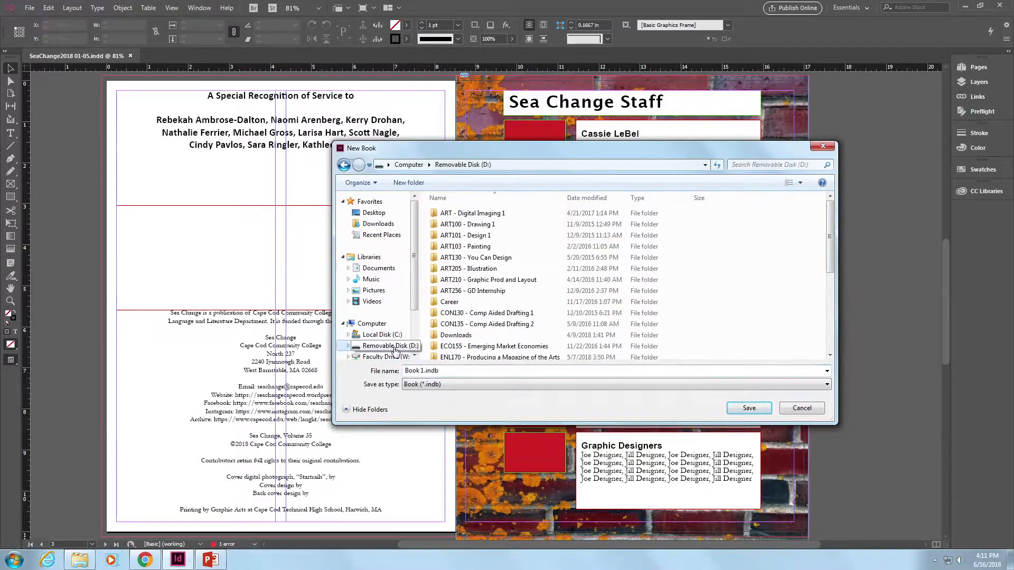
pyautogui.doubleClick(486, 356)
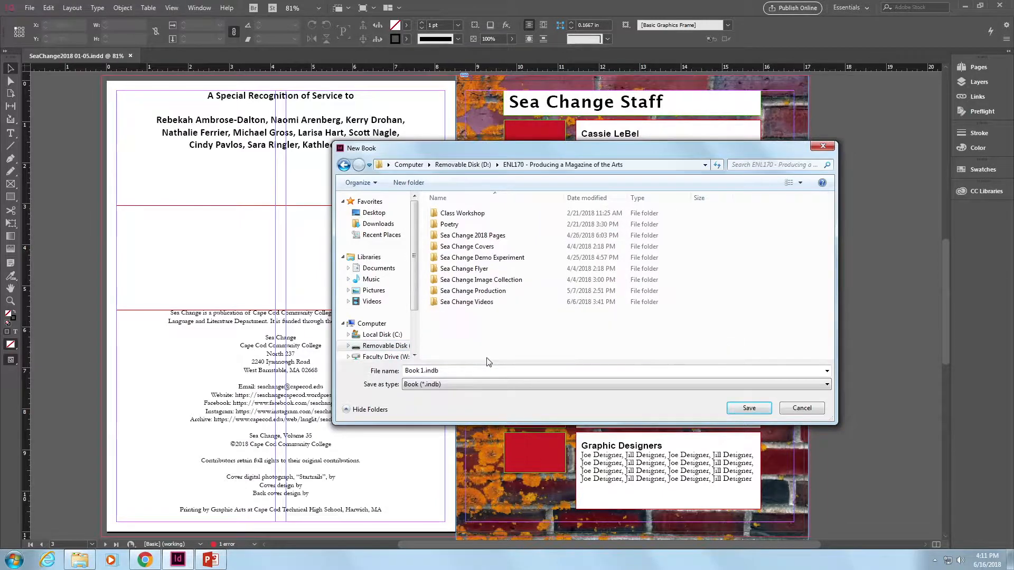
pyautogui.doubleClick(441, 303)
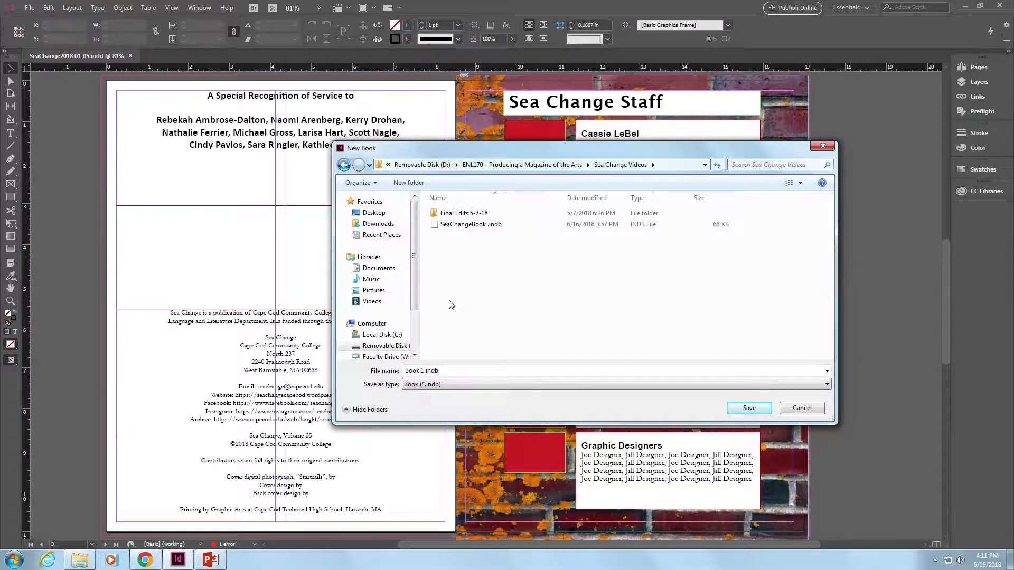
pyautogui.click(478, 226)
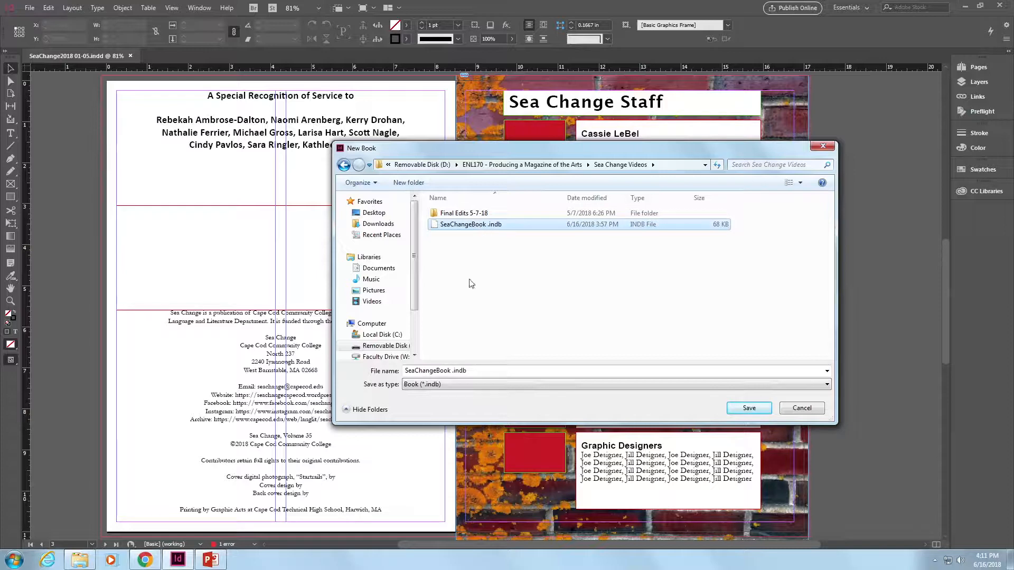
pyautogui.click(748, 409)
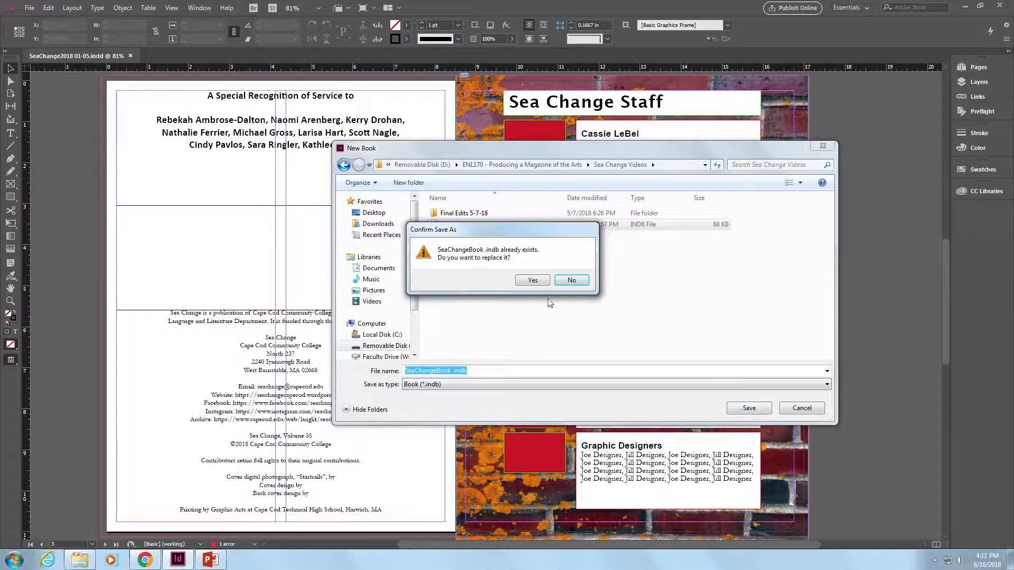
pyautogui.click(535, 280)
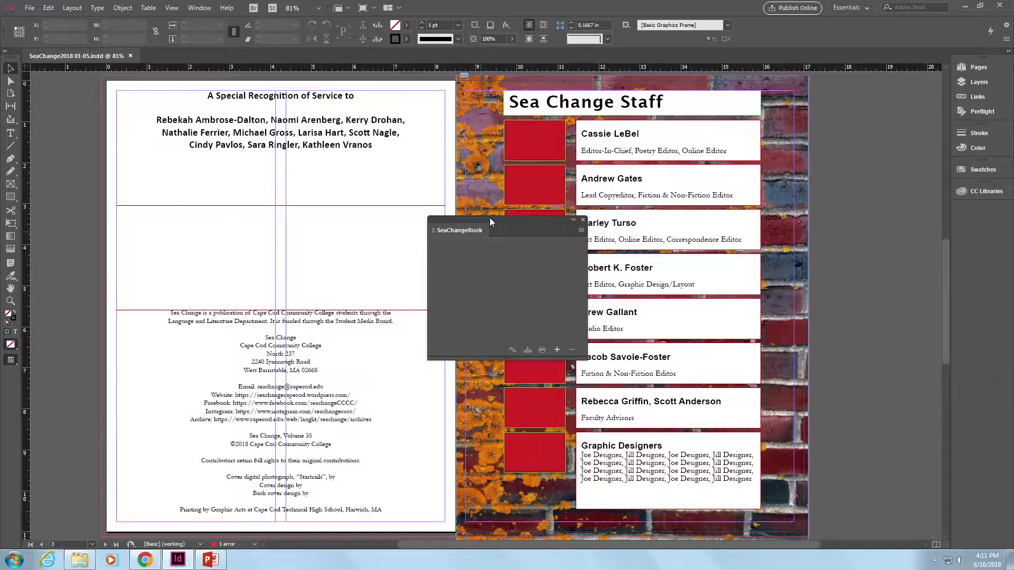
# - Dock the SeaChangeBook panel with the side panels, then open and enlarge it
pyautogui.moveTo(490, 218); pyautogui.dragTo(985, 218)
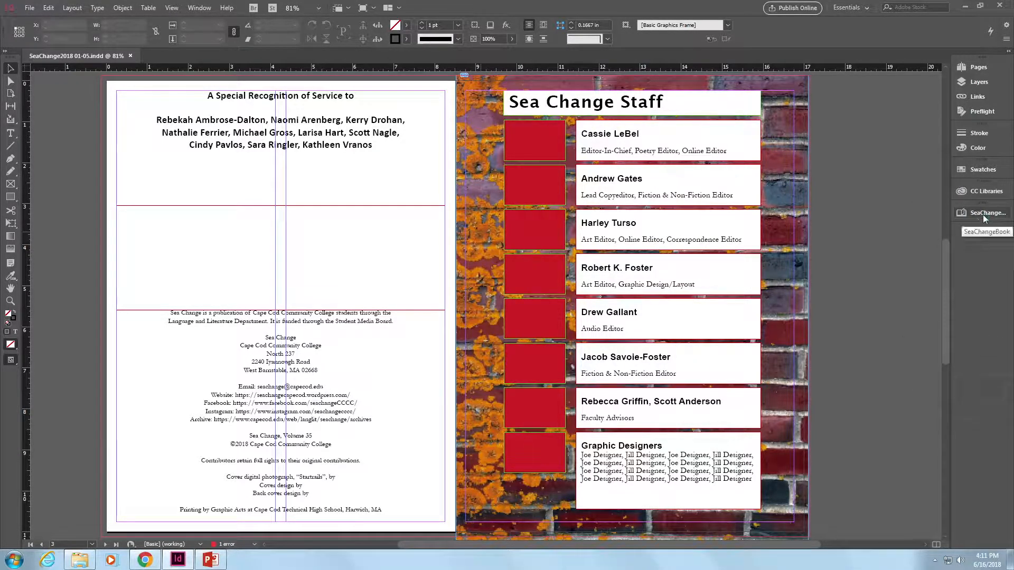
pyautogui.click(984, 214)
pyautogui.moveTo(857, 339); pyautogui.dragTo(841, 437)
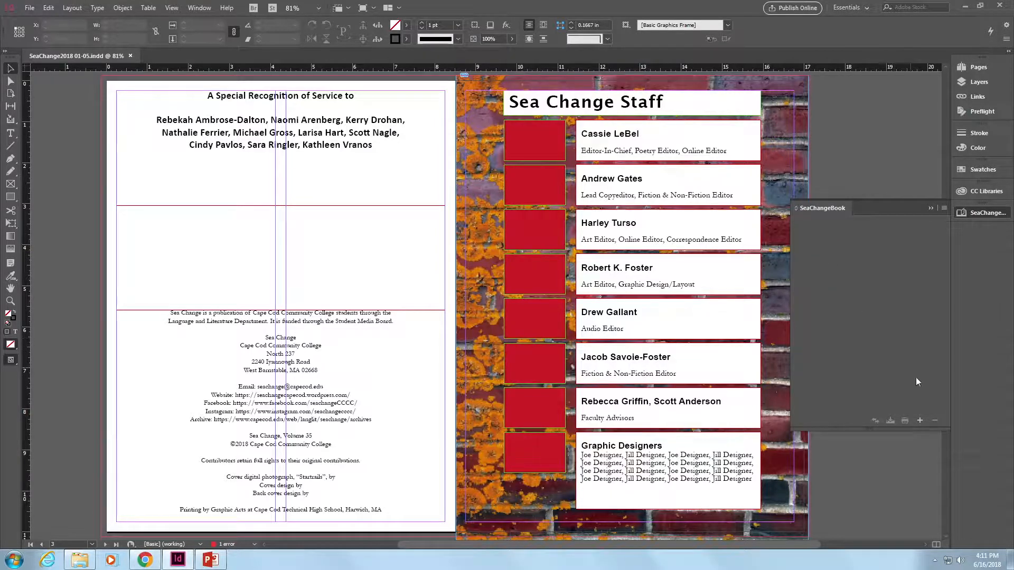
# - Add Two Page Spread.indd from the Sea Change Videos folder to the book and save the book
pyautogui.click(919, 421)
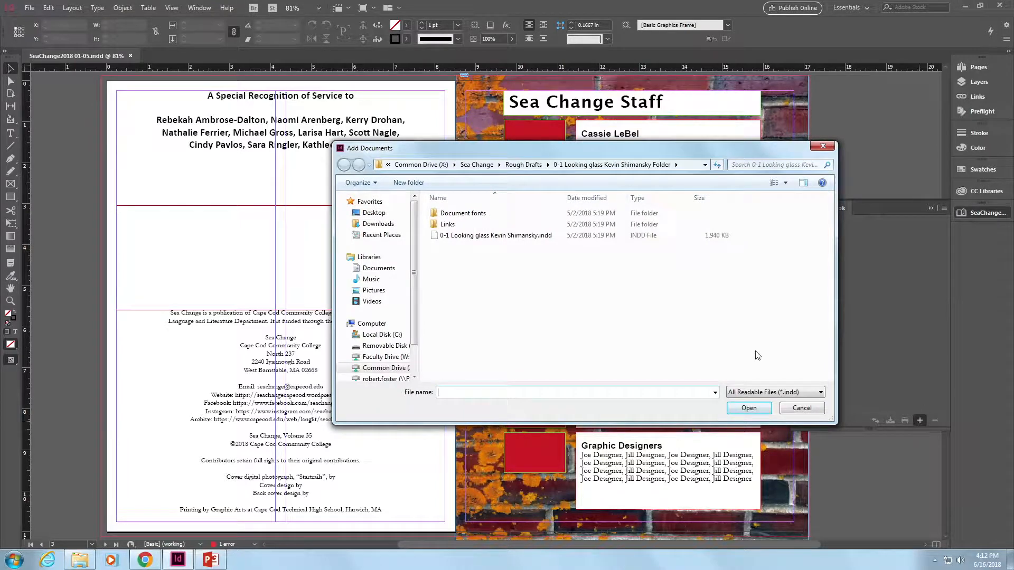
pyautogui.click(522, 165)
pyautogui.click(393, 347)
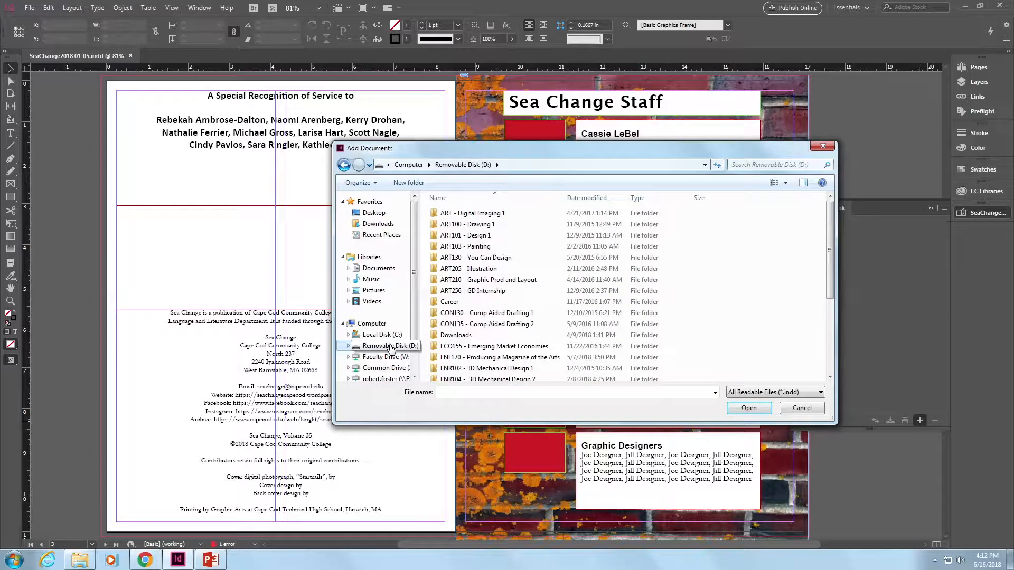
pyautogui.doubleClick(489, 358)
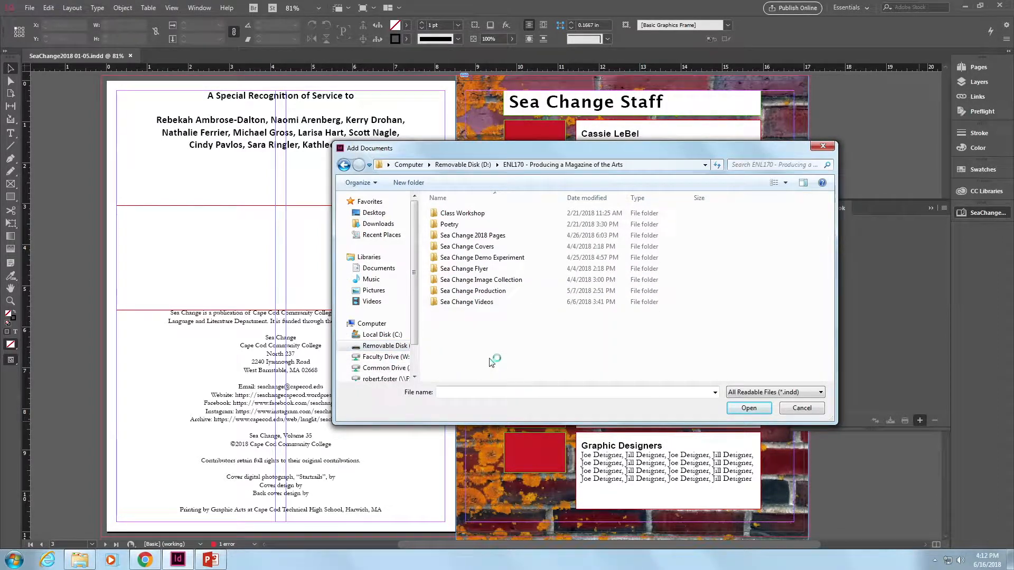
pyautogui.doubleClick(444, 302)
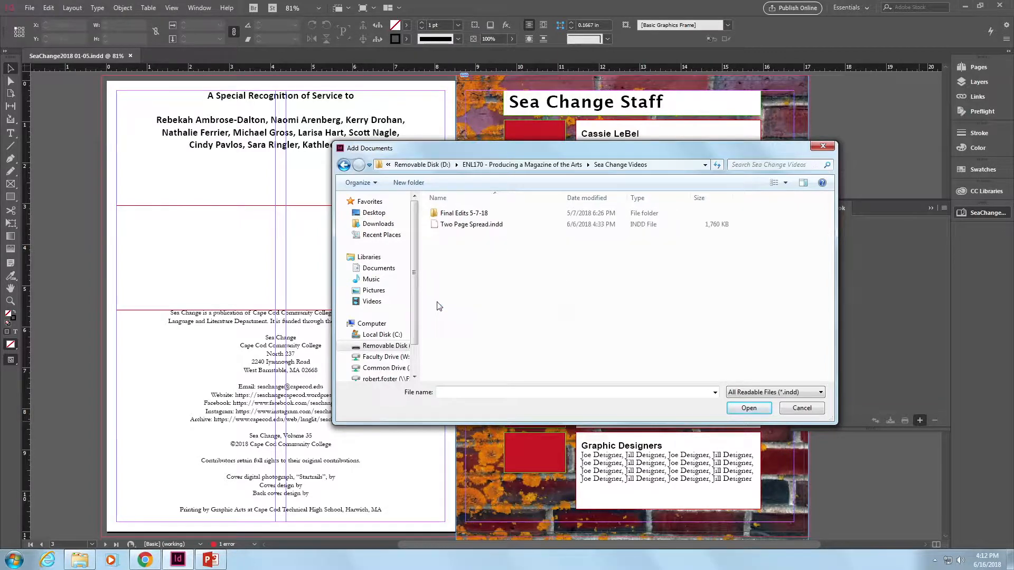
pyautogui.doubleClick(437, 214)
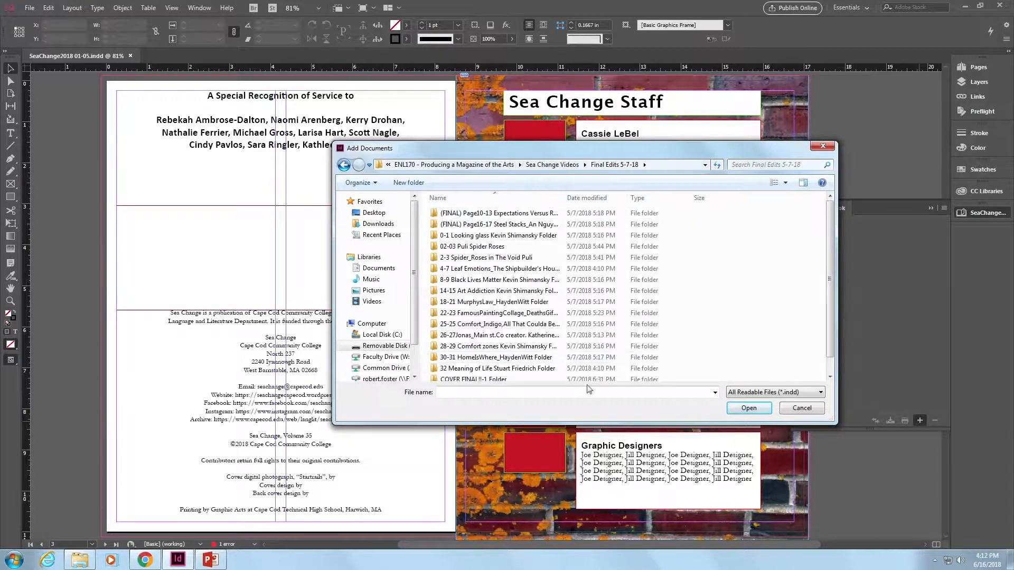
pyautogui.moveTo(611, 421); pyautogui.dragTo(610, 463)
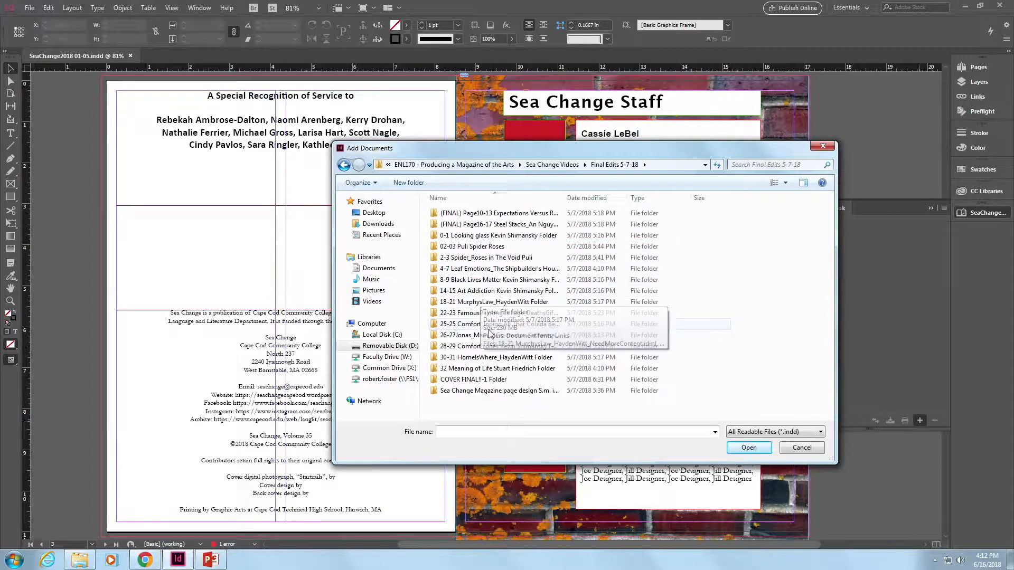
pyautogui.click(551, 166)
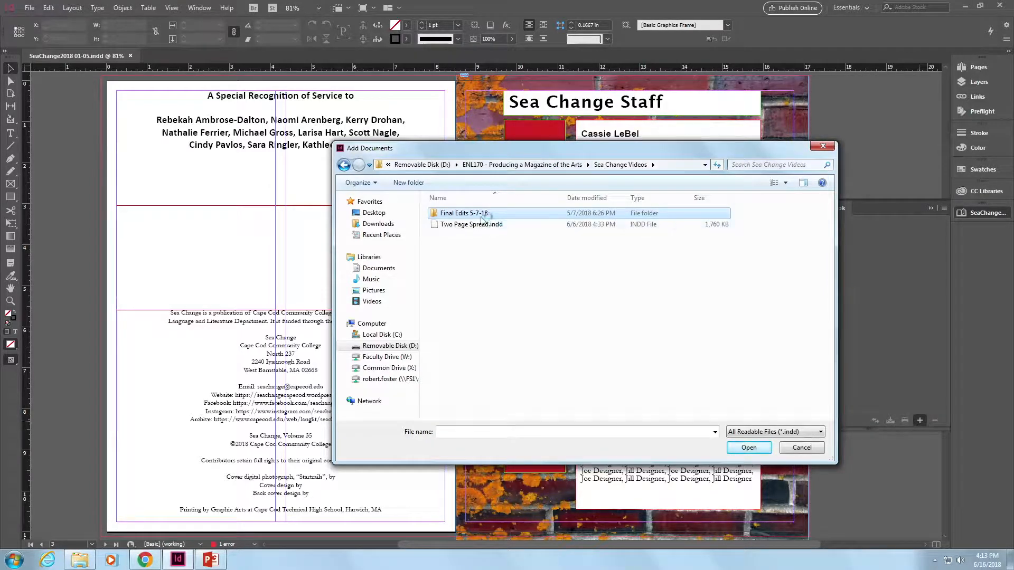
pyautogui.click(434, 225)
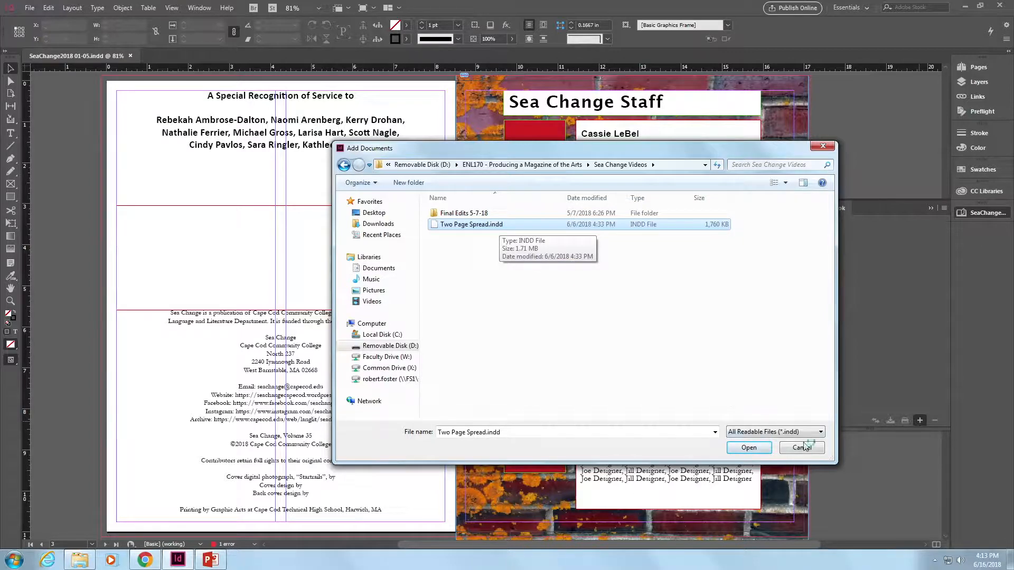
pyautogui.click(749, 448)
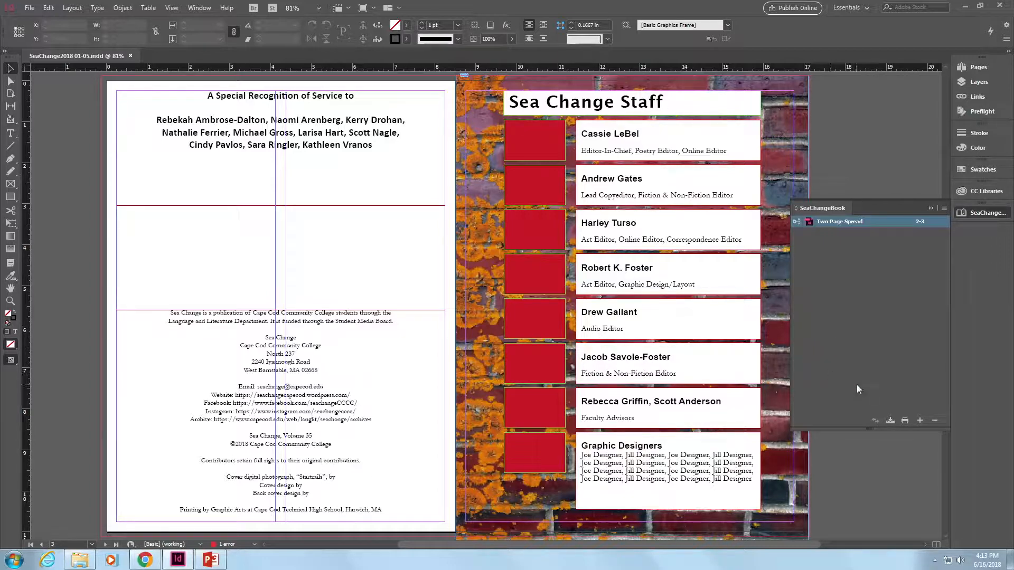
pyautogui.click(890, 423)
pyautogui.click(854, 341)
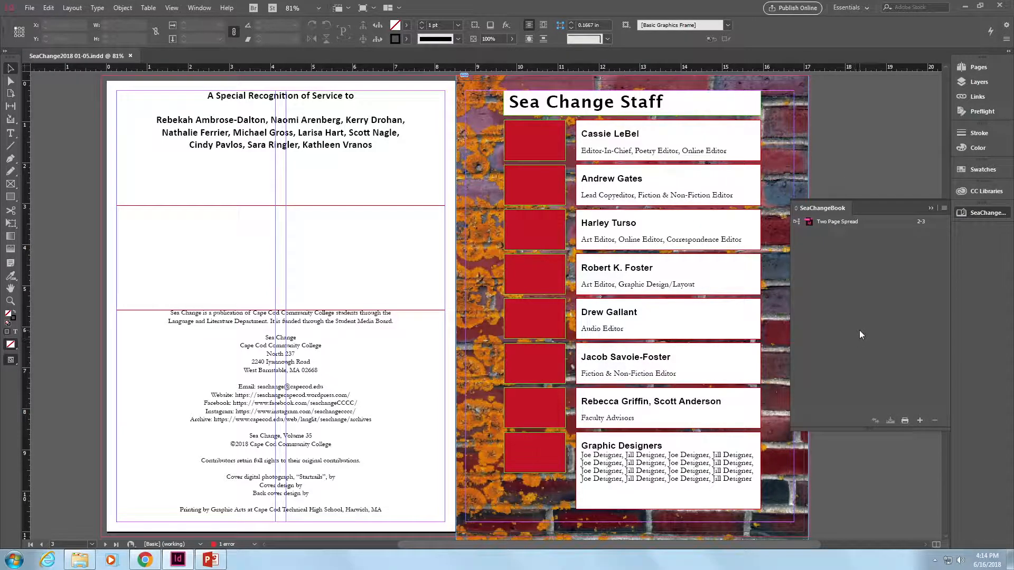
pyautogui.click(920, 422)
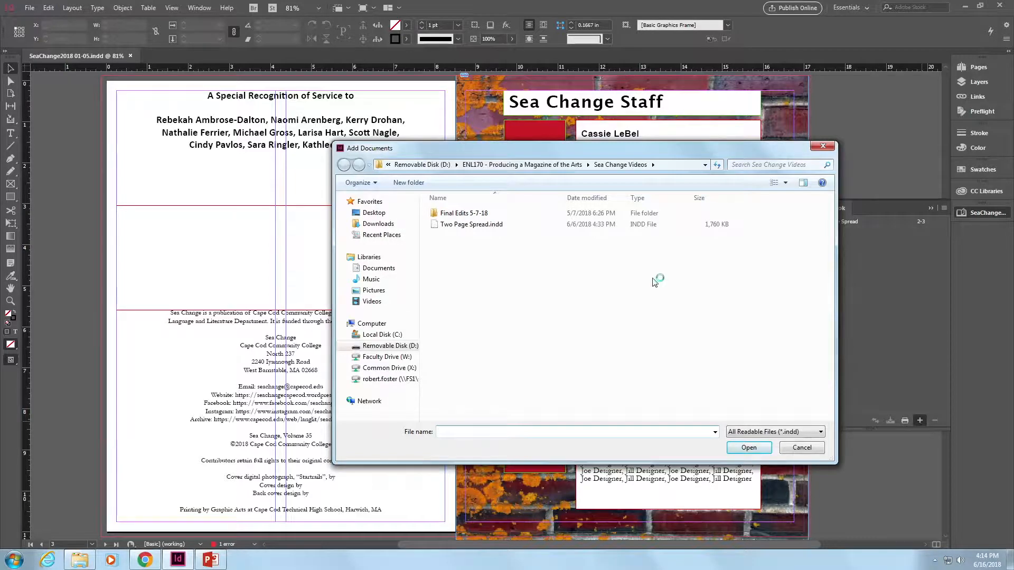
pyautogui.doubleClick(441, 214)
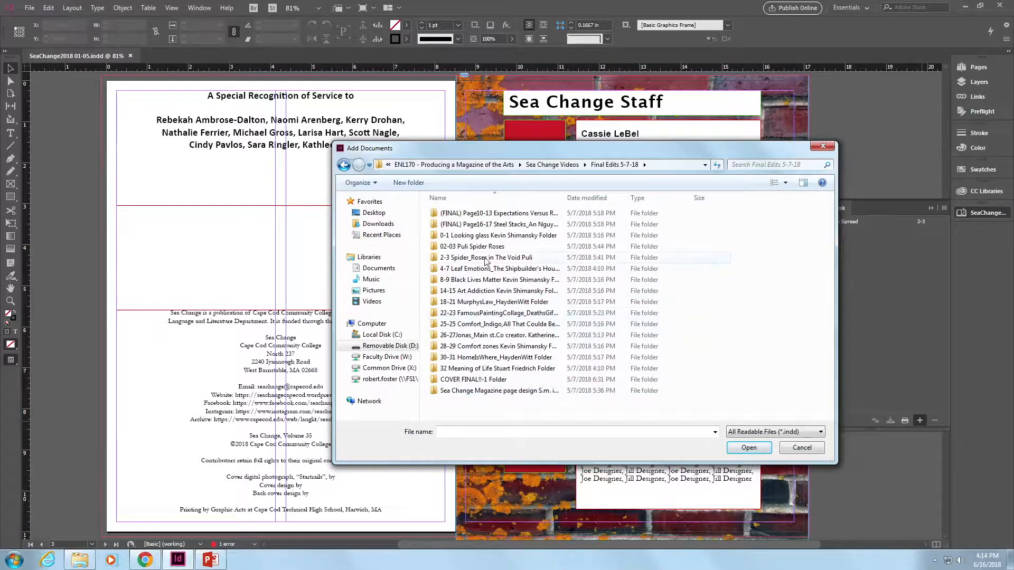
pyautogui.doubleClick(477, 237)
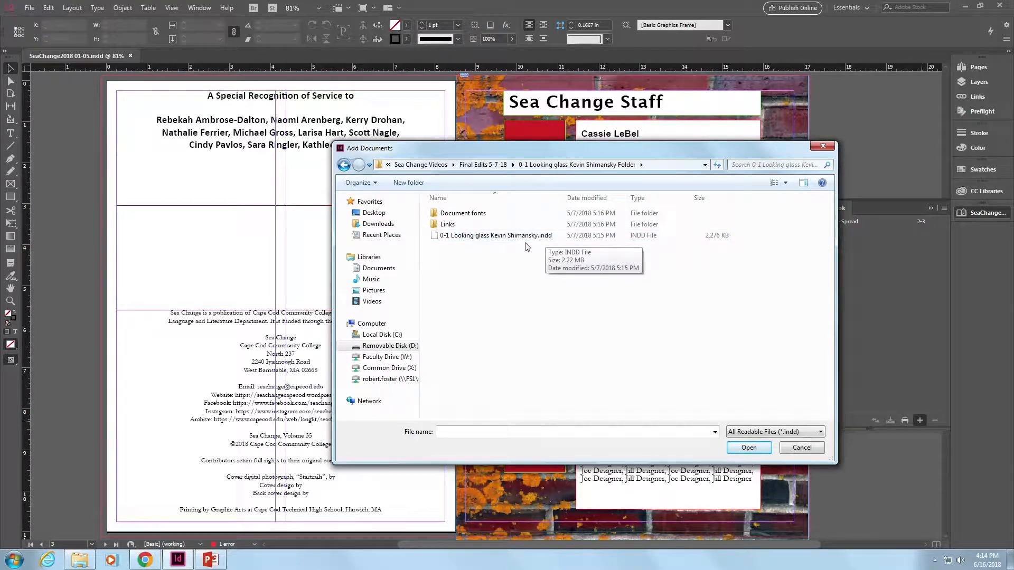
pyautogui.click(499, 239)
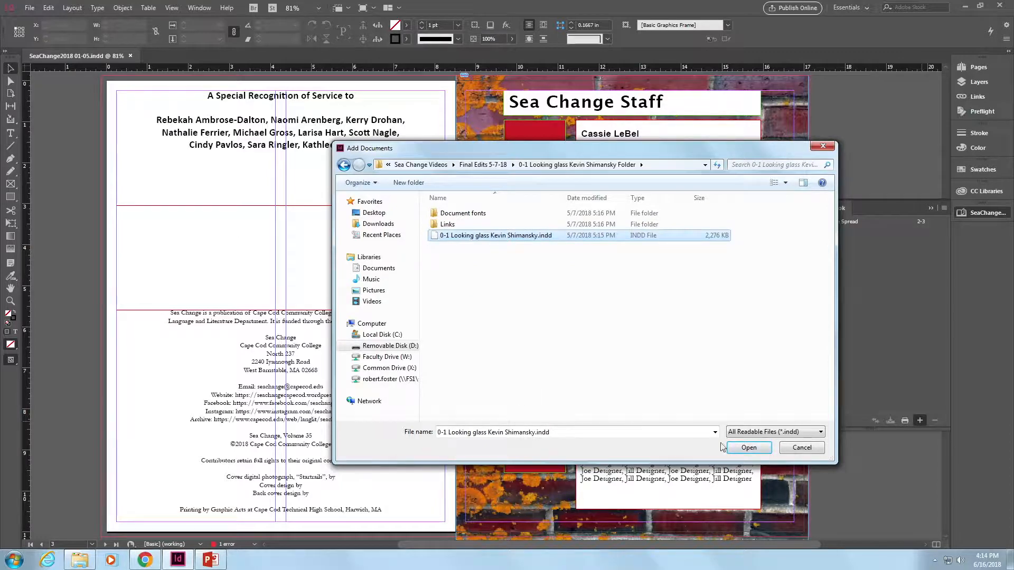
pyautogui.click(744, 447)
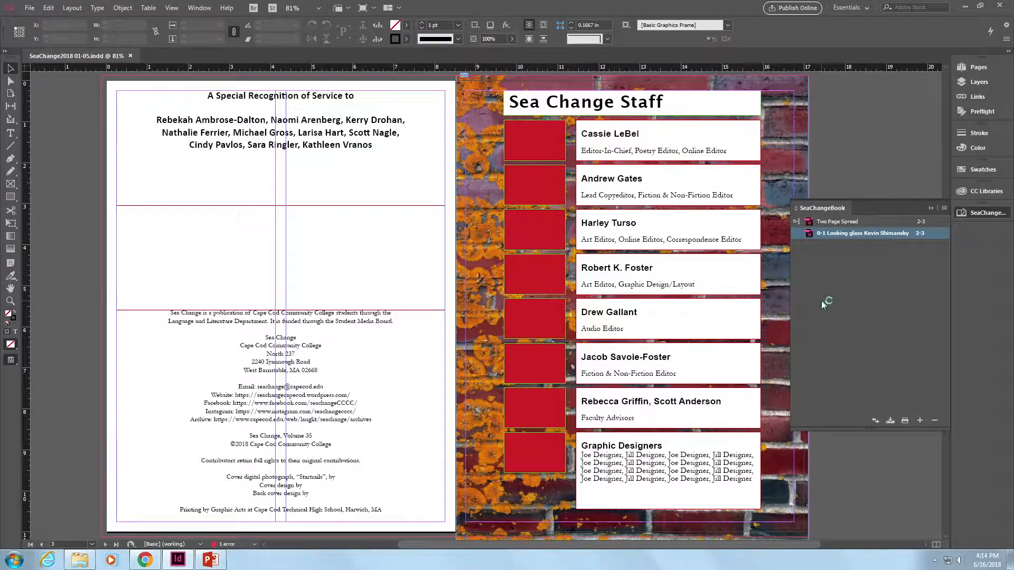
# - Move the 0-1 Looking glass document above Two Page Spread, then move Two Page Spread back to the top
pyautogui.click(826, 242)
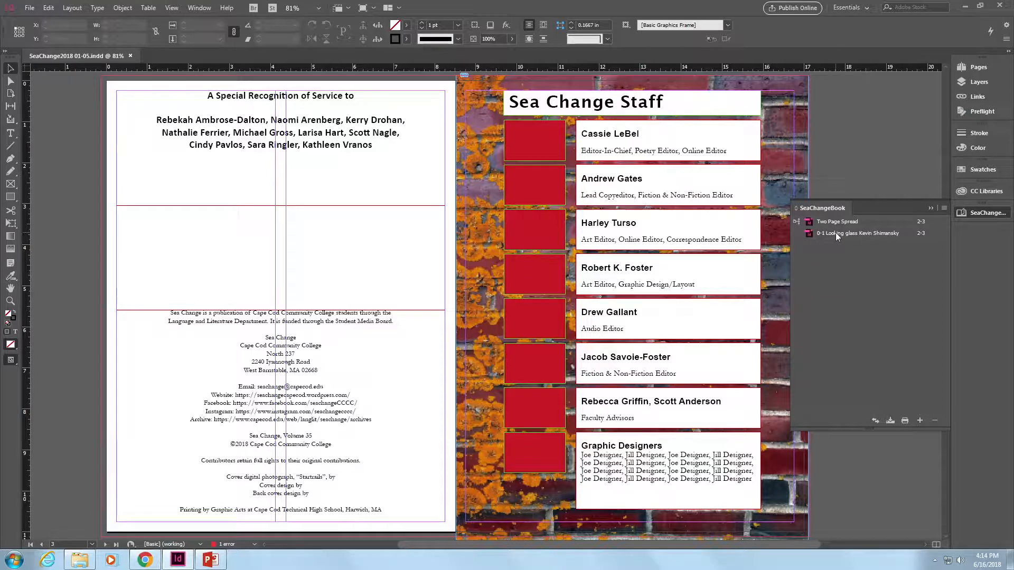
pyautogui.click(836, 234)
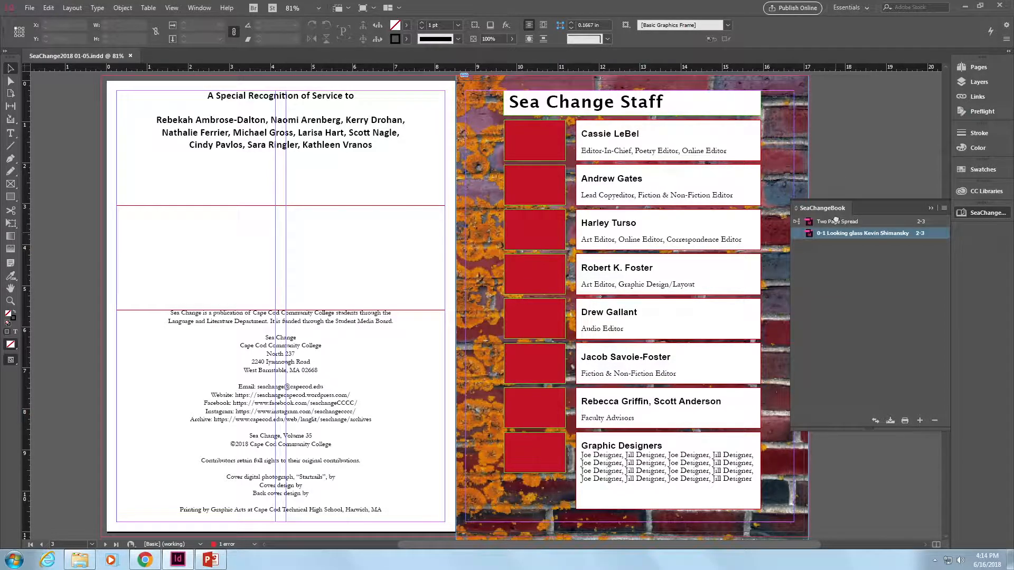
pyautogui.moveTo(836, 222); pyautogui.dragTo(840, 219)
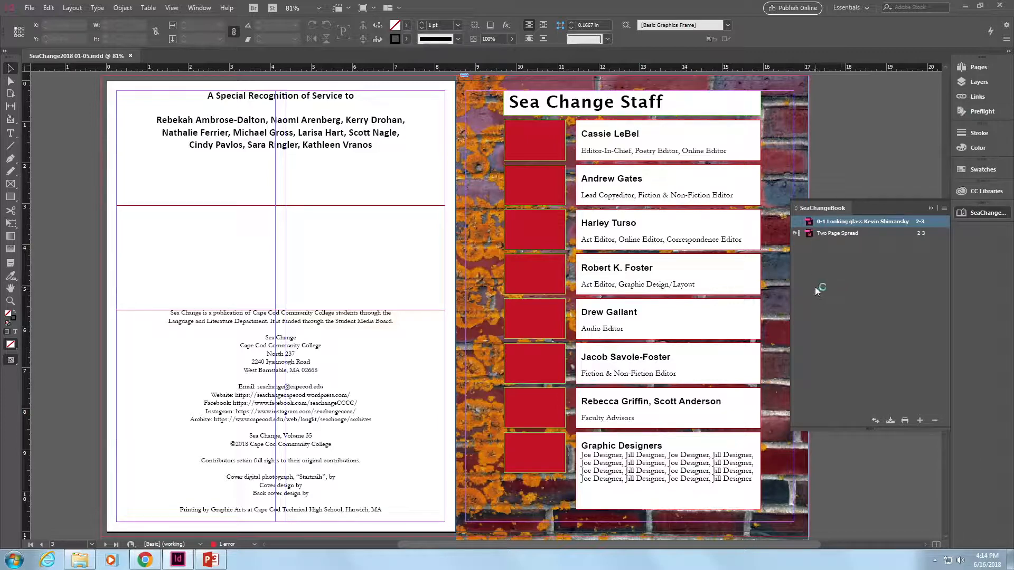
pyautogui.moveTo(827, 234); pyautogui.dragTo(827, 220)
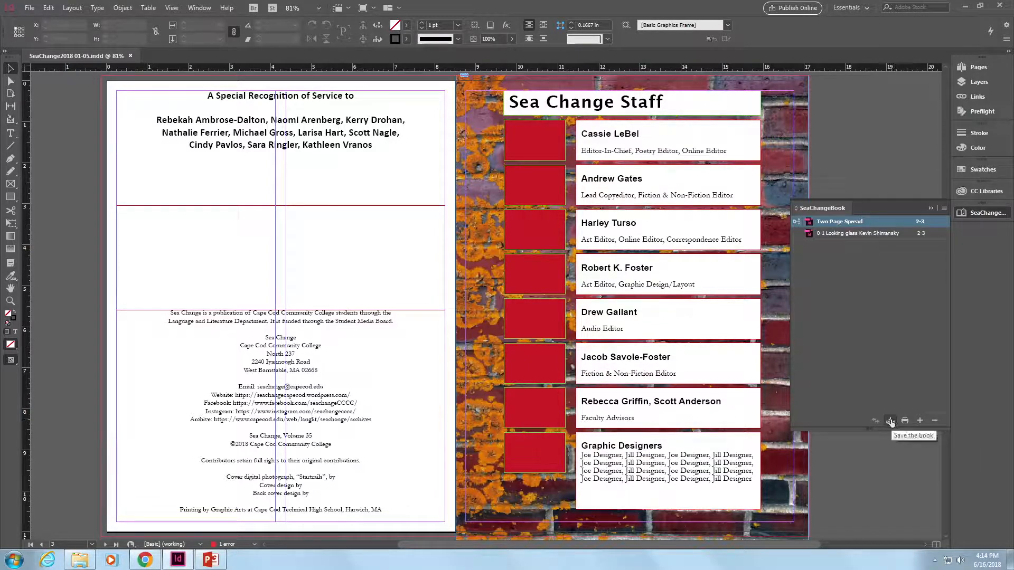
# - Add 02-03 Puli Spider Roses.indd from the 2-3 Spider_Roses in The Void Puli folder in Final Edits 5-7-18 to the book, continuing page numbering
pyautogui.click(920, 421)
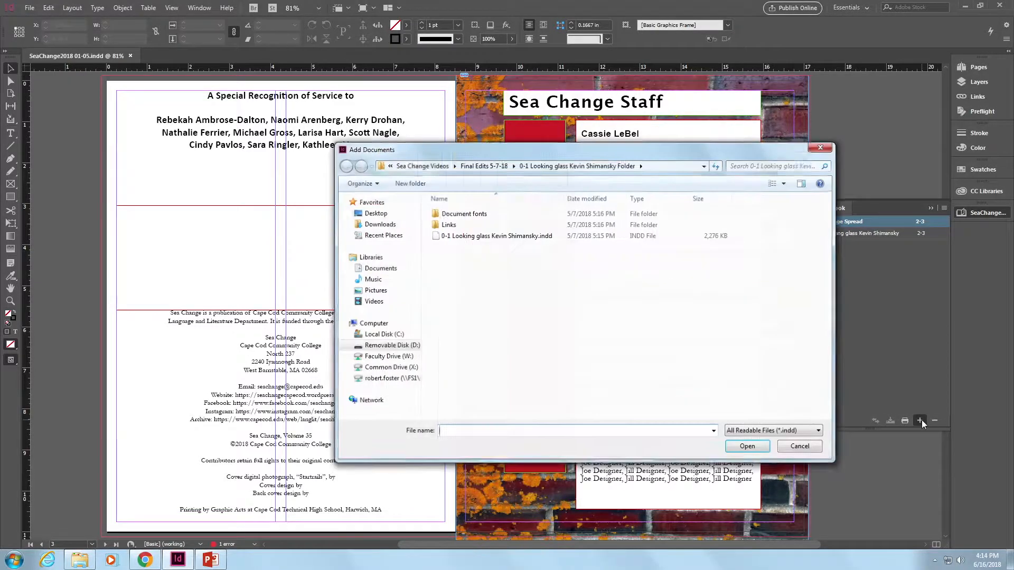
pyautogui.click(483, 164)
pyautogui.doubleClick(470, 247)
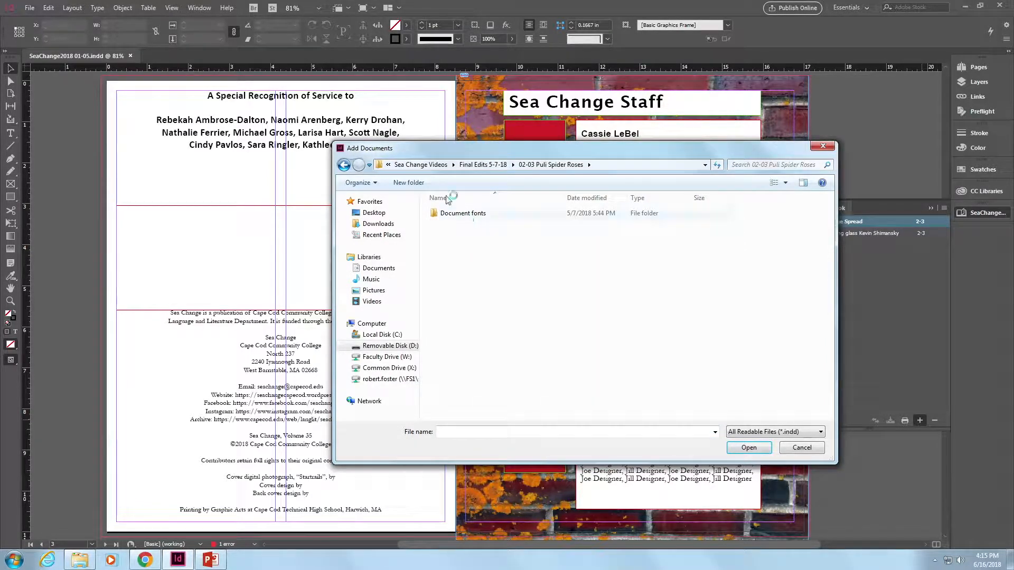
pyautogui.click(494, 167)
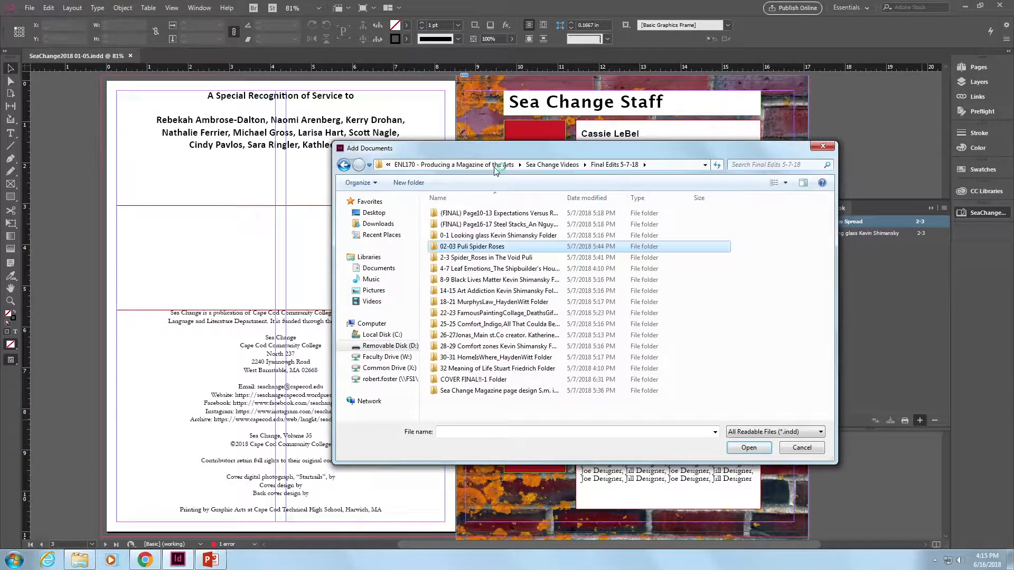
pyautogui.doubleClick(475, 258)
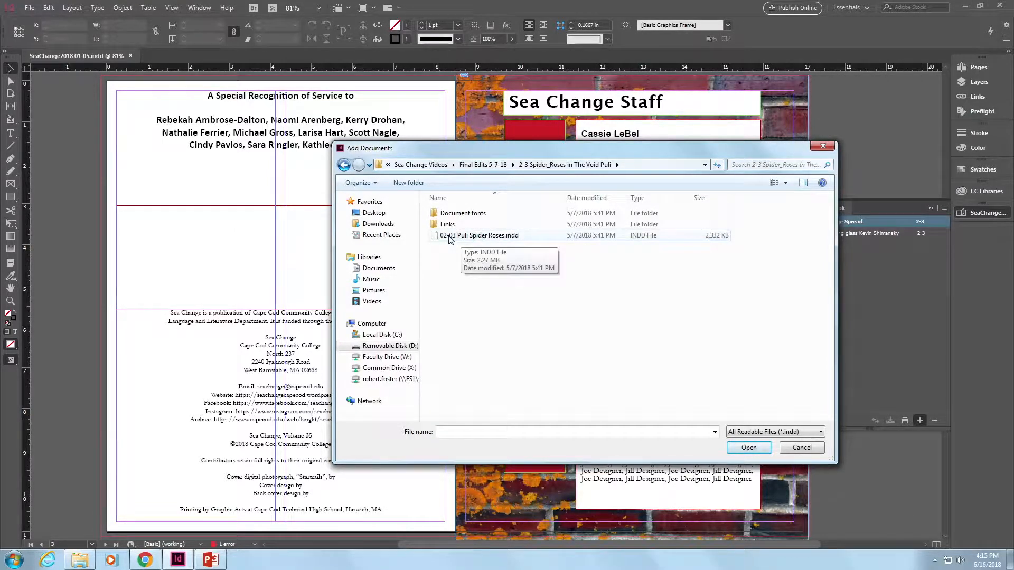
pyautogui.click(476, 237)
pyautogui.doubleClick(476, 237)
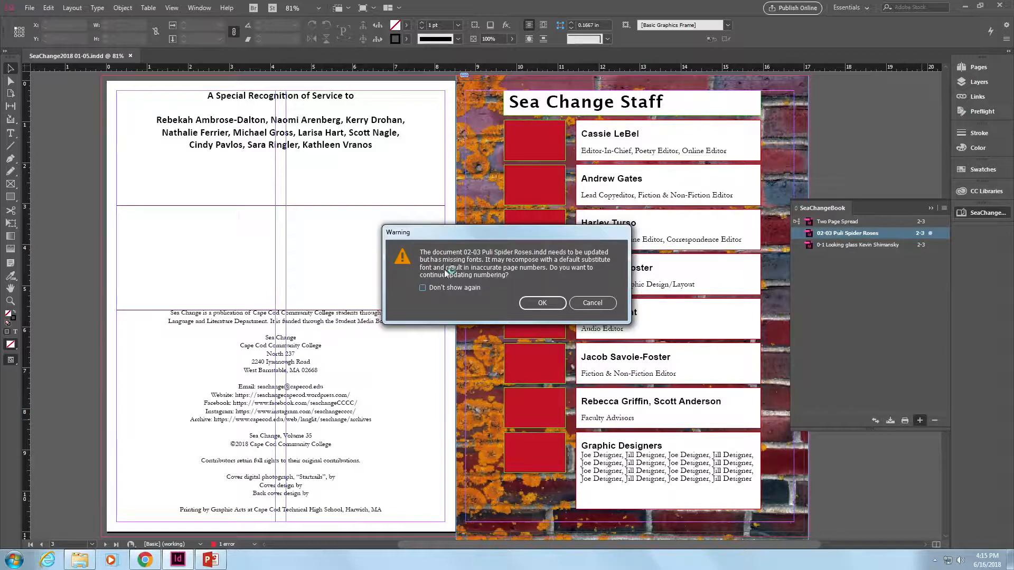
pyautogui.click(541, 302)
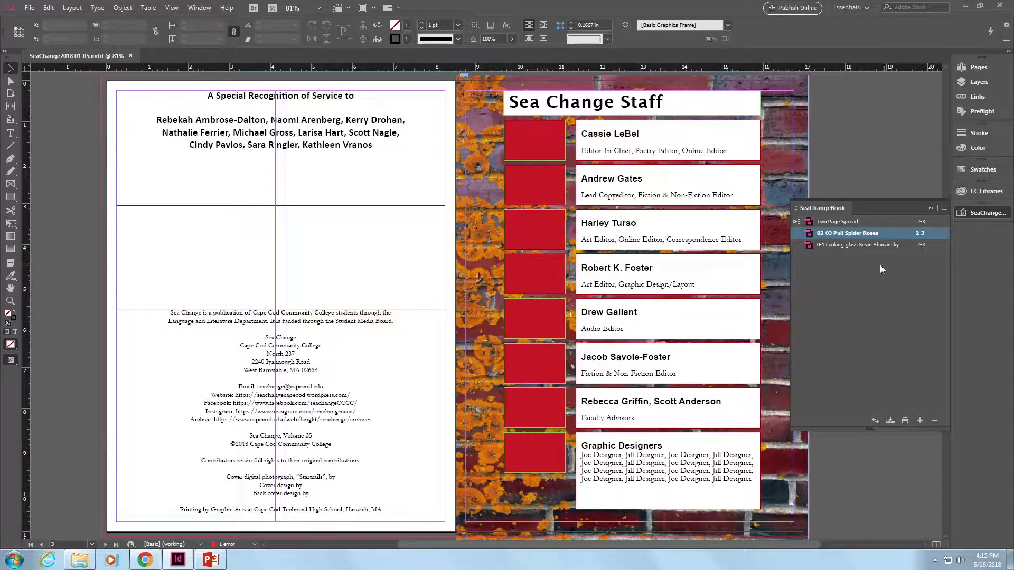
# - Move the 02-03 Puli Spider Roses document below 0-1 Looking glass in the book, continuing page numbering
pyautogui.click(856, 245)
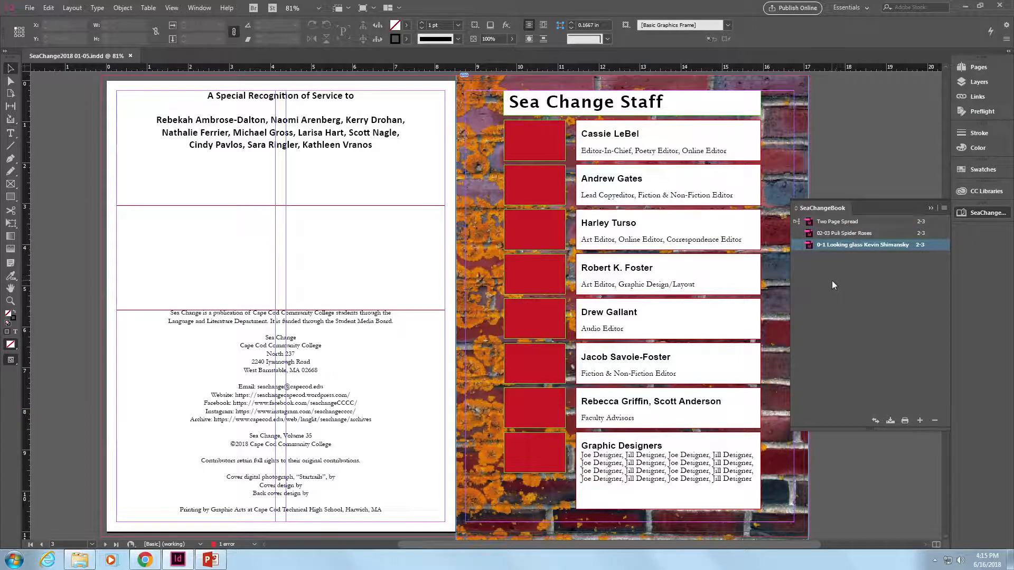
pyautogui.click(843, 269)
pyautogui.moveTo(851, 233); pyautogui.dragTo(847, 249)
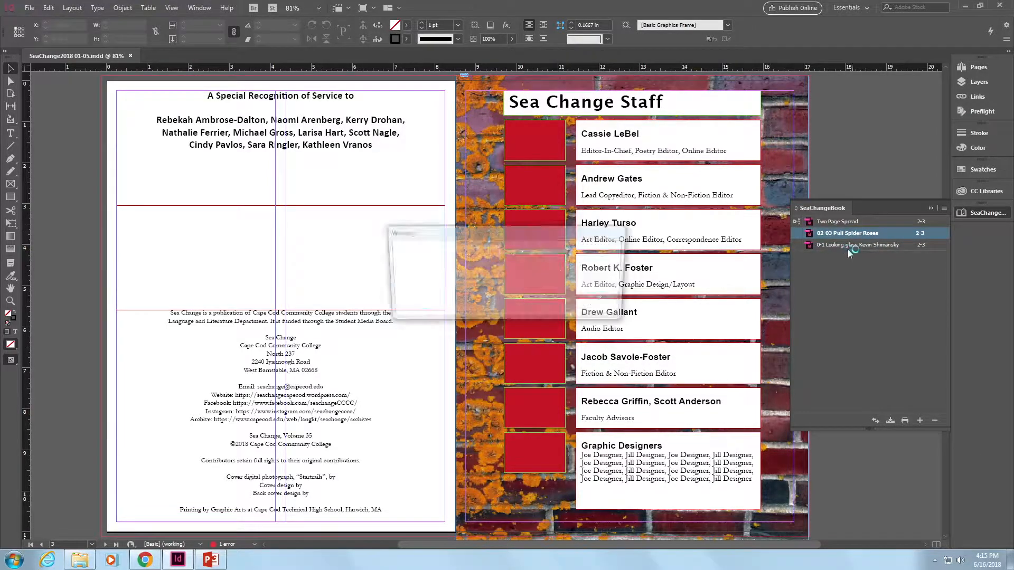
pyautogui.click(541, 306)
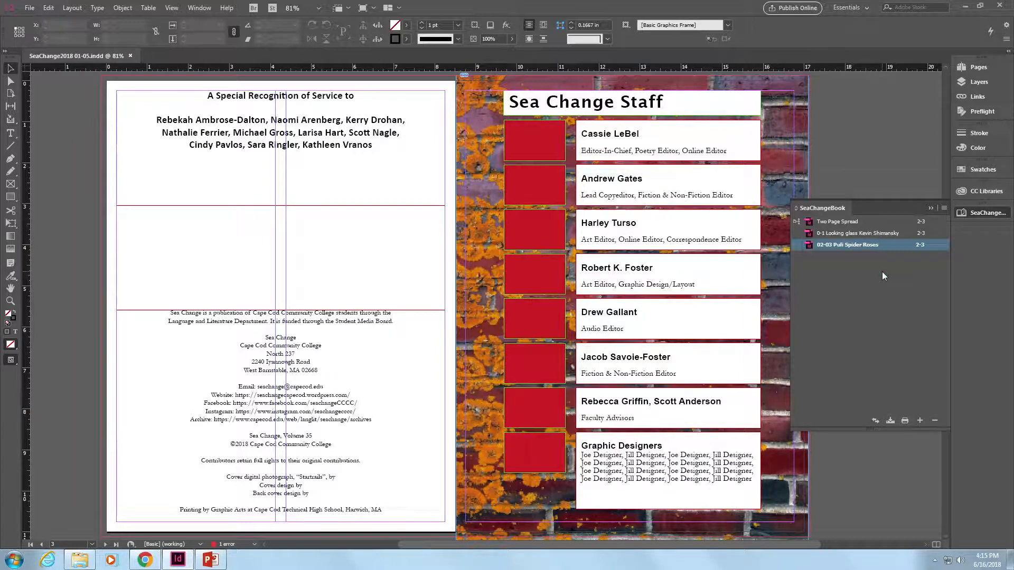
pyautogui.click(838, 259)
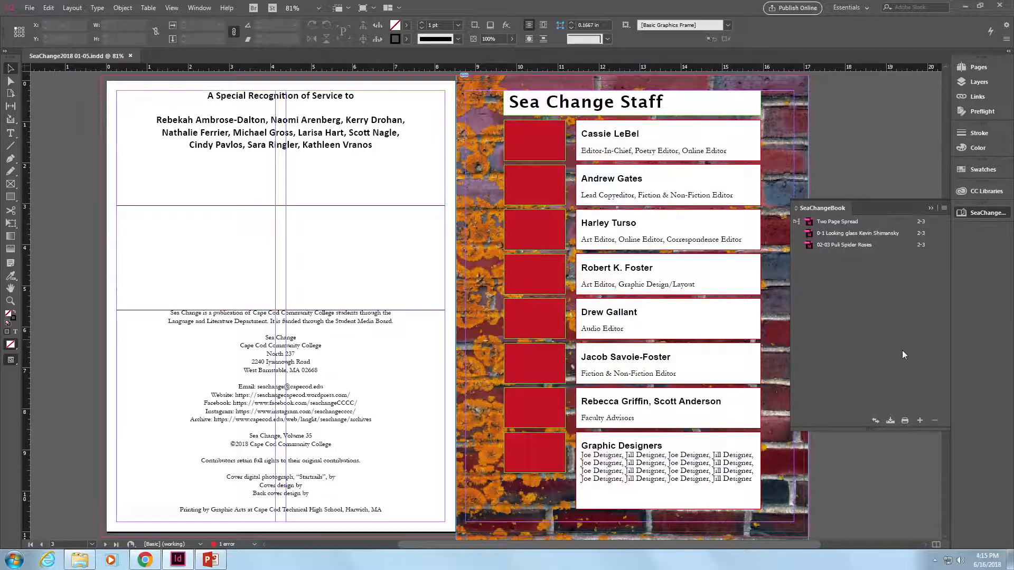
# - Add the 4-7 Leaf Emotions Shipbuilder's House Stuart Friedrich document from its Final Edits 5-7-18 folder to the book
pyautogui.click(920, 420)
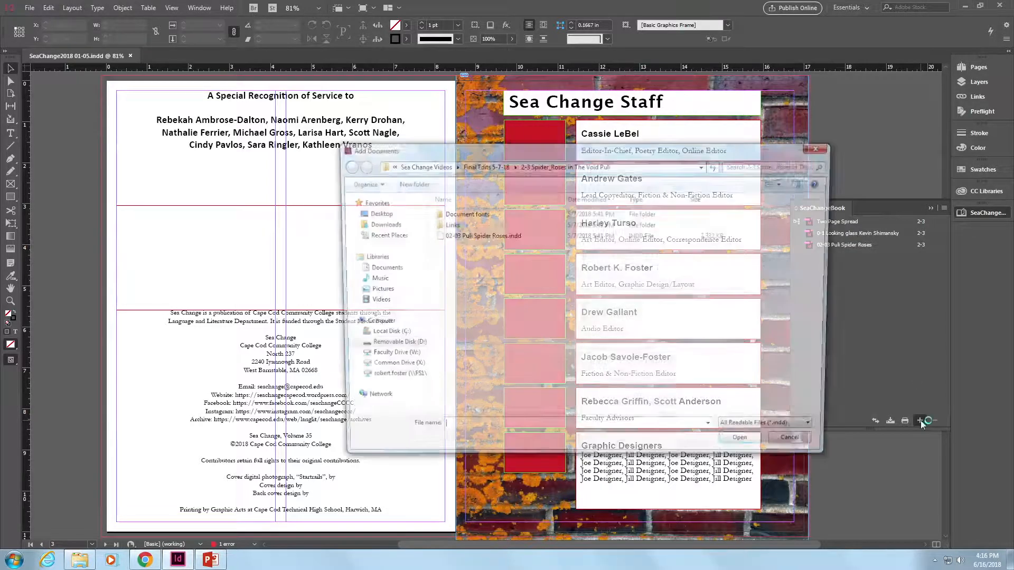
pyautogui.click(495, 165)
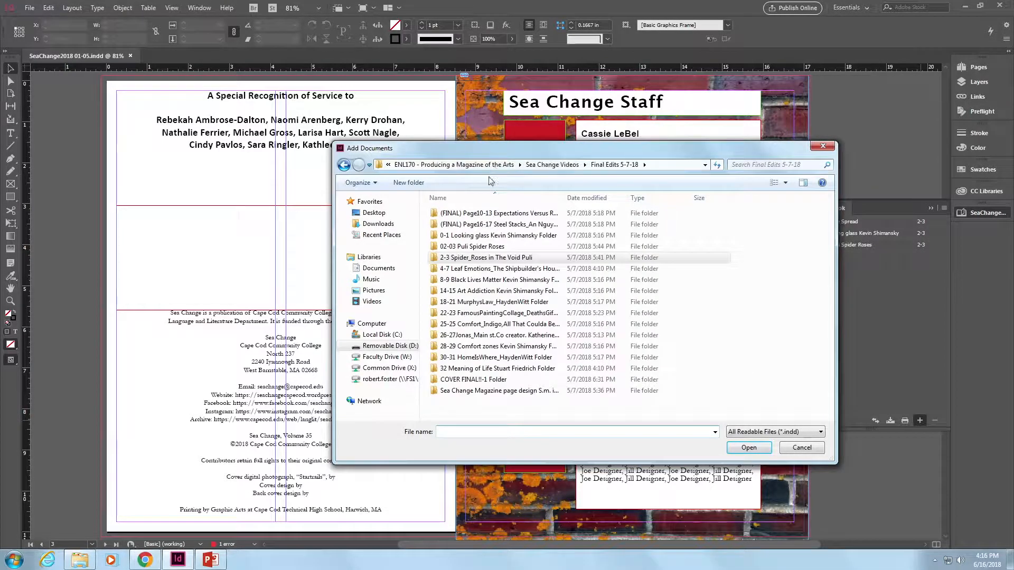
pyautogui.click(466, 271)
pyautogui.doubleClick(465, 270)
pyautogui.doubleClick(476, 238)
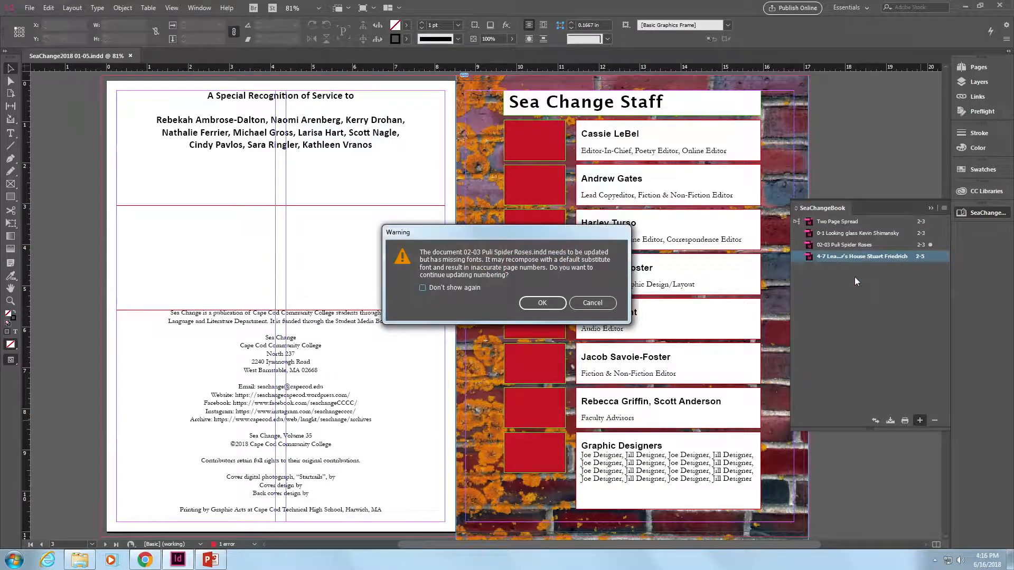
pyautogui.click(543, 302)
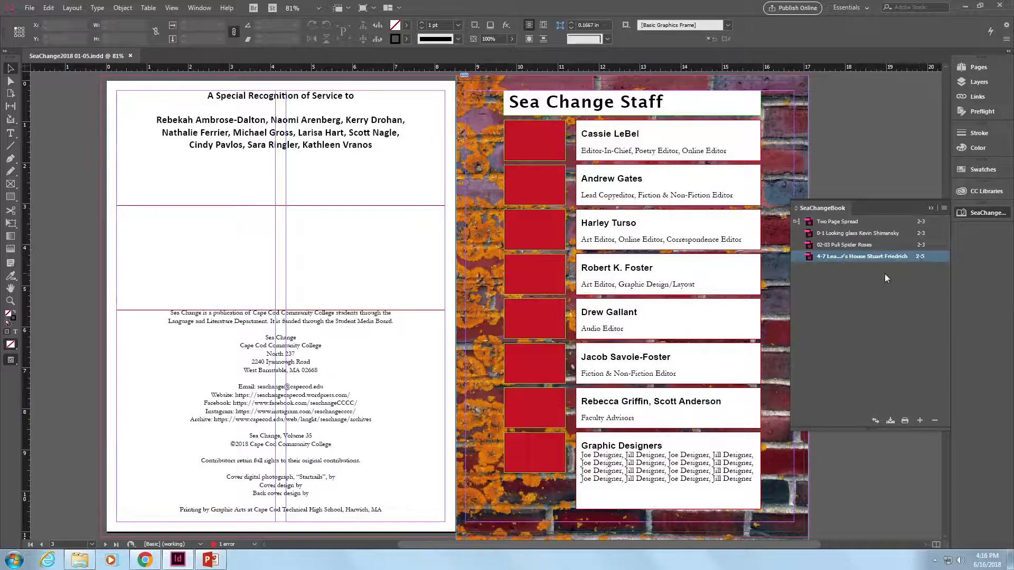
pyautogui.click(869, 274)
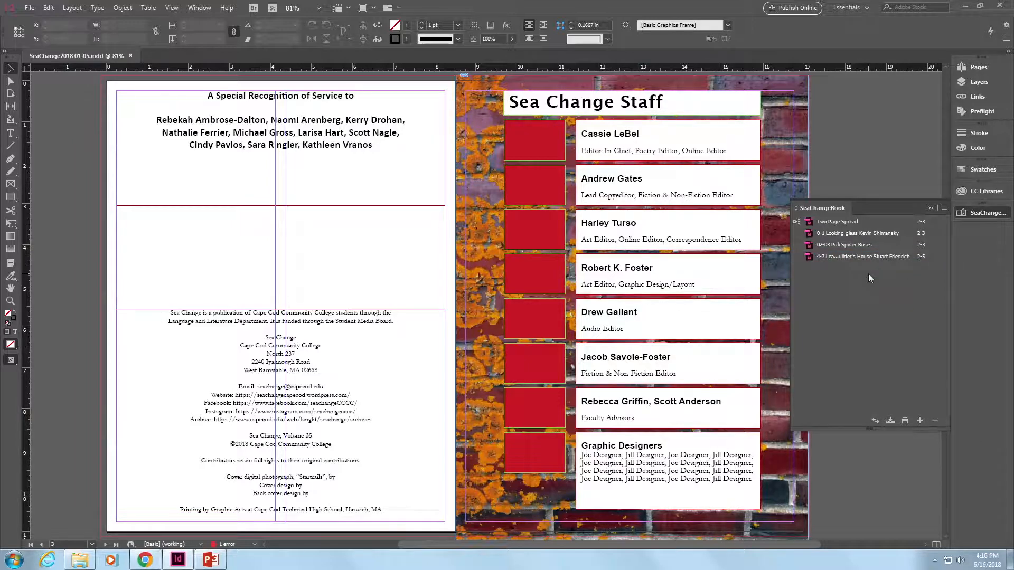
# - Open the 02-03 Puli Spider Roses and 0-1 Looking glass documents from the book to review their spreads and pages
pyautogui.doubleClick(846, 246)
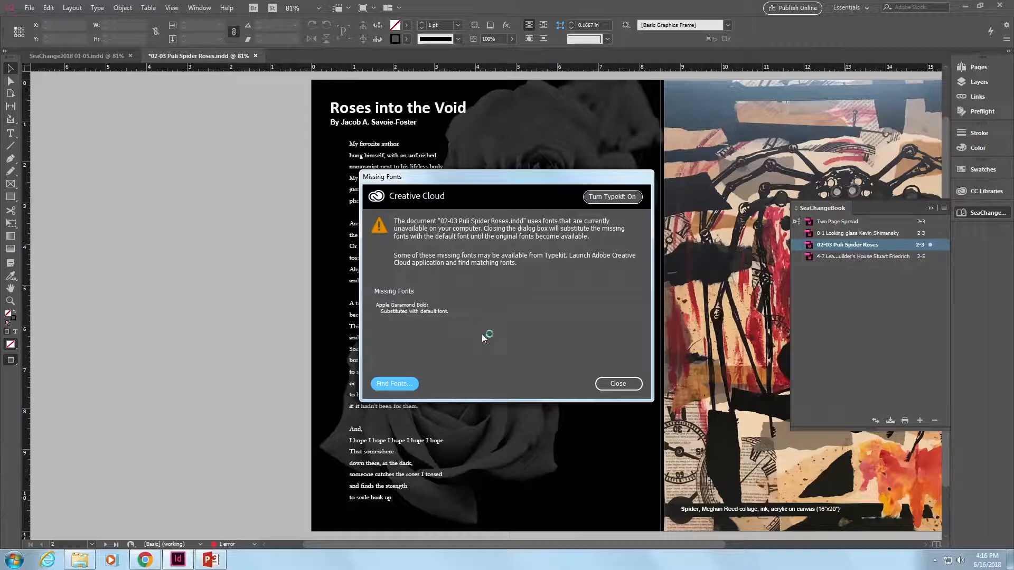
pyautogui.click(618, 384)
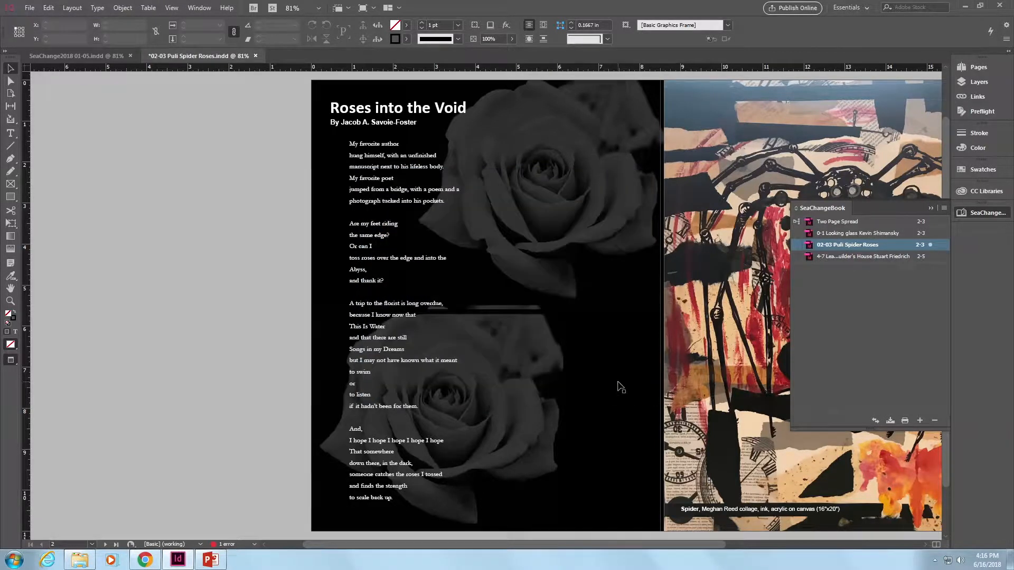
pyautogui.moveTo(588, 543); pyautogui.dragTo(700, 560)
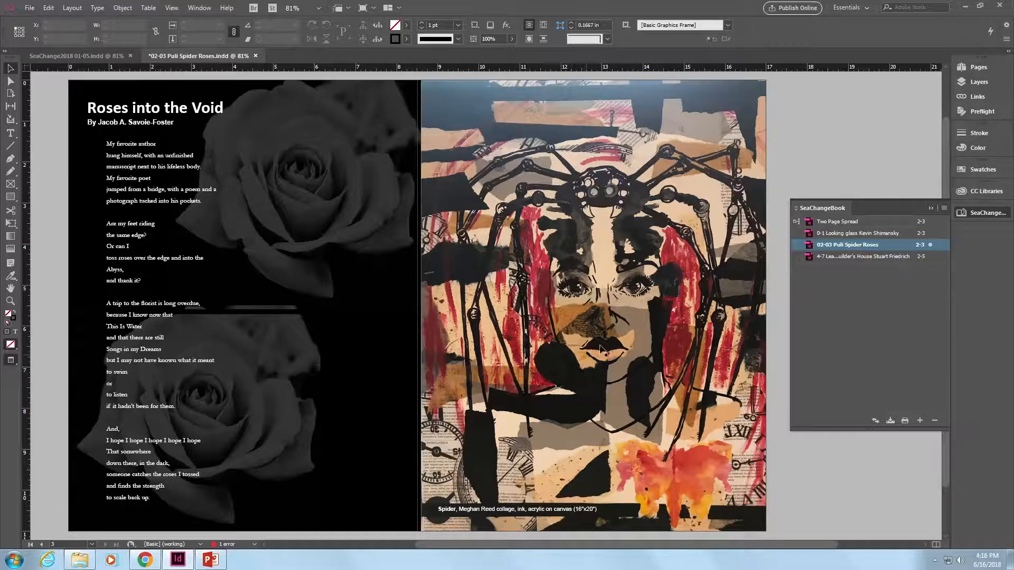
pyautogui.click(979, 67)
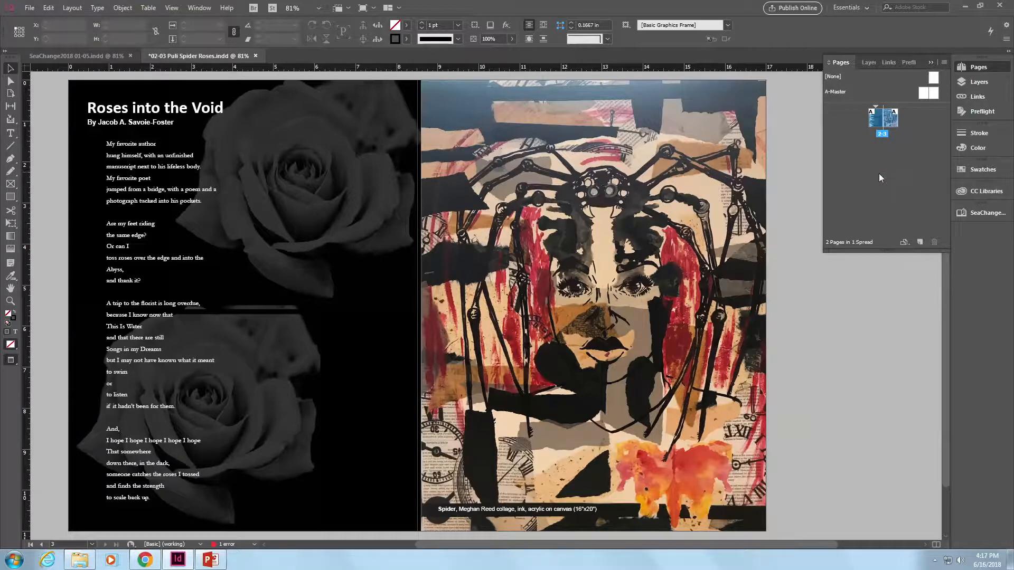
pyautogui.click(979, 213)
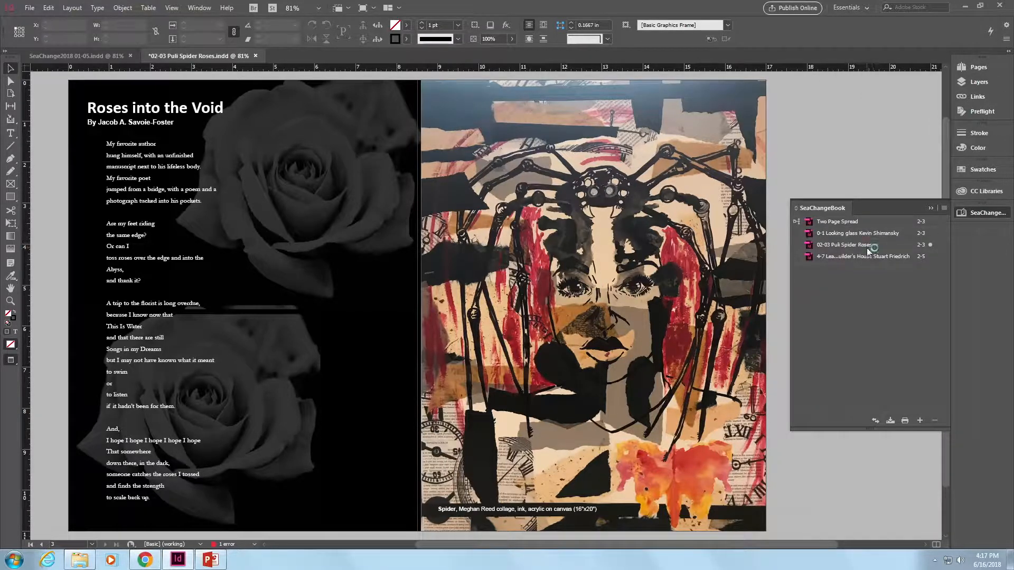
pyautogui.doubleClick(871, 233)
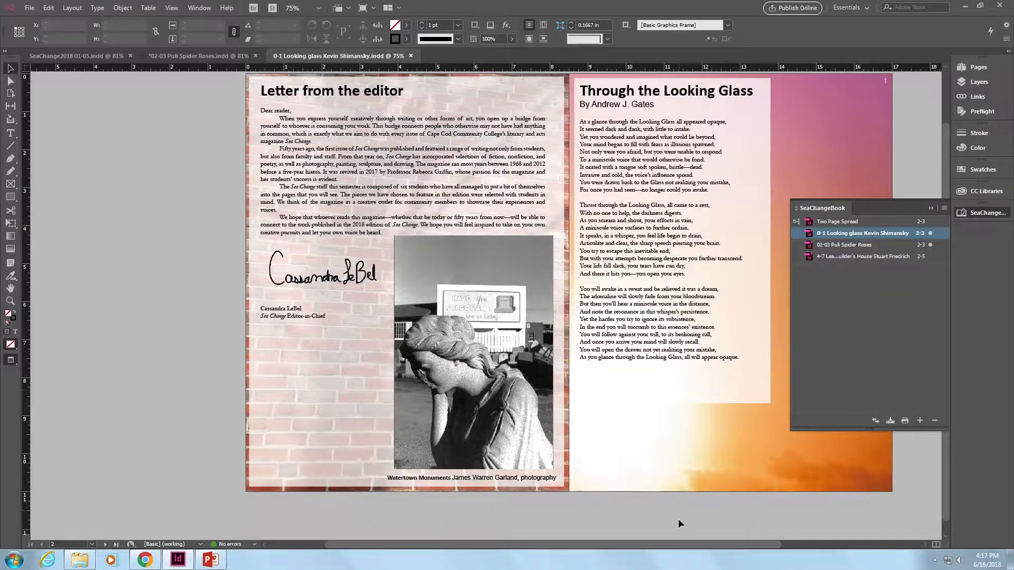
pyautogui.moveTo(712, 543); pyautogui.dragTo(778, 542)
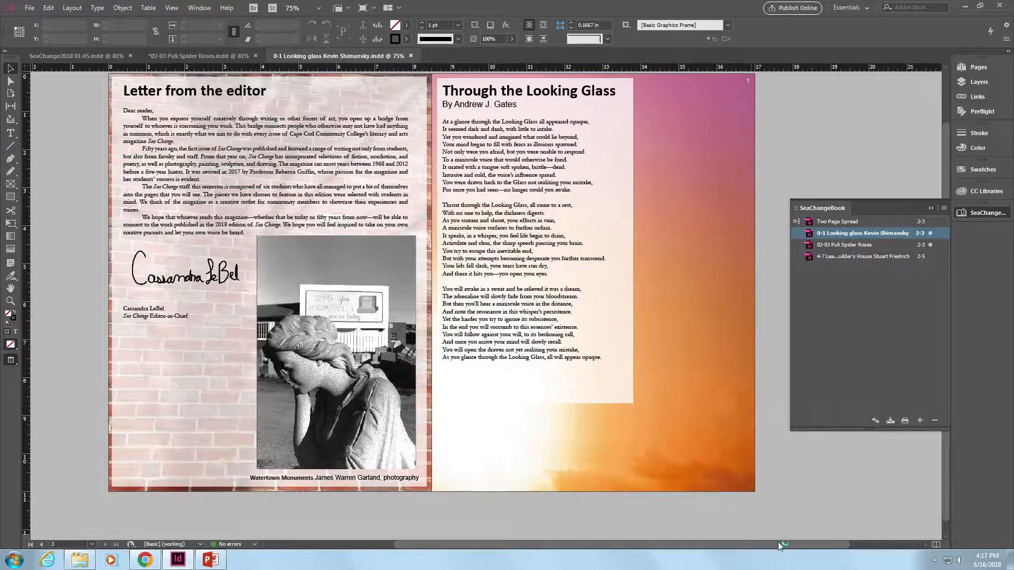